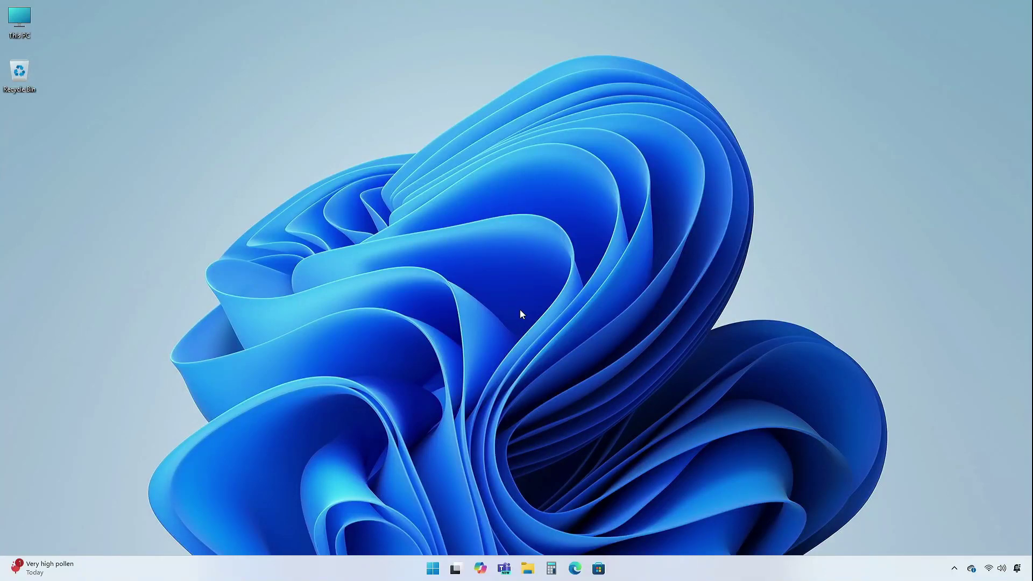
Check the OS build number on the System > About page in Settings, then close Settings
click(433, 568)
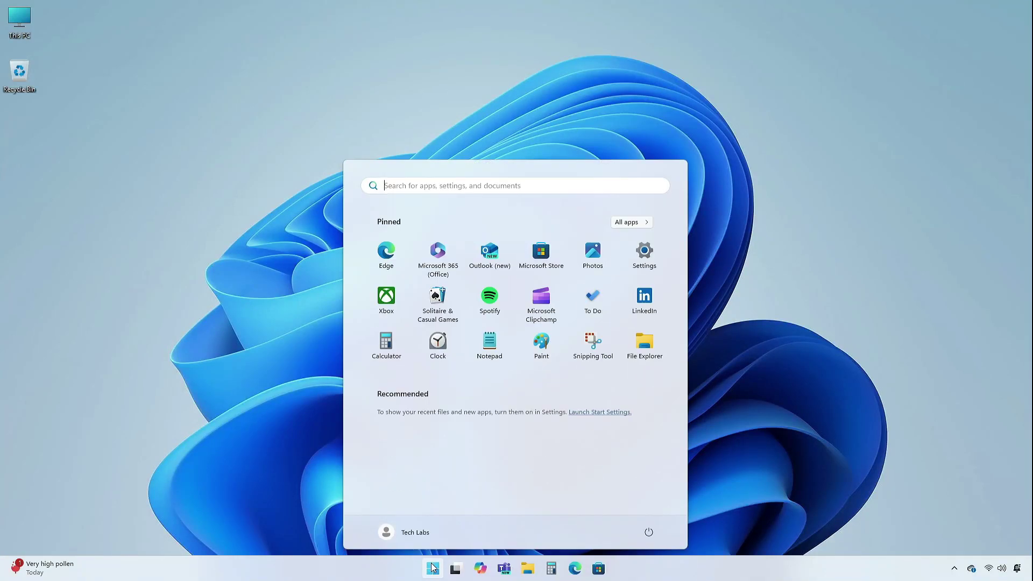
click(642, 272)
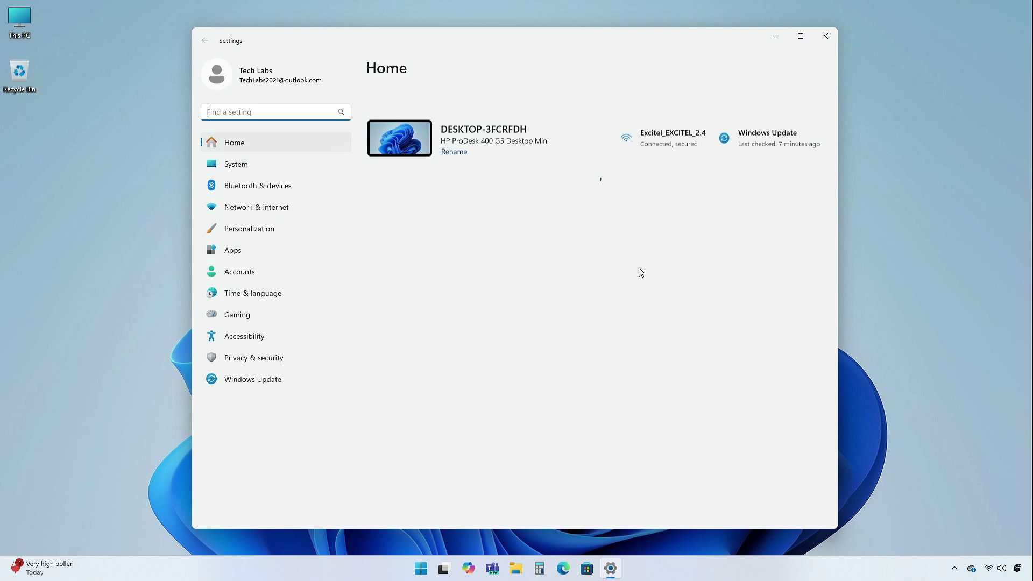
click(235, 164)
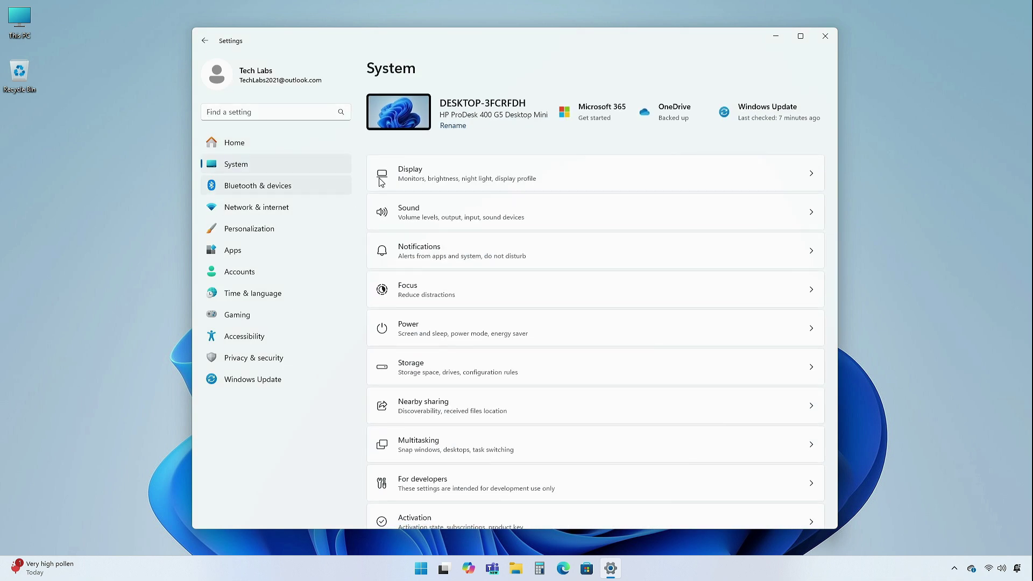
scroll(414, 212, down, 6)
click(440, 489)
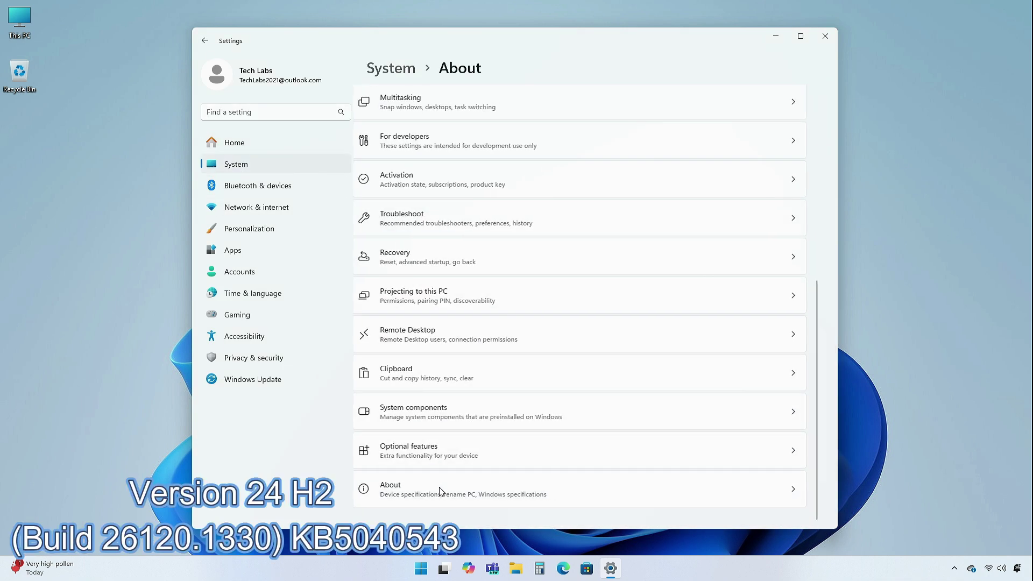
drag(459, 361, 512, 383)
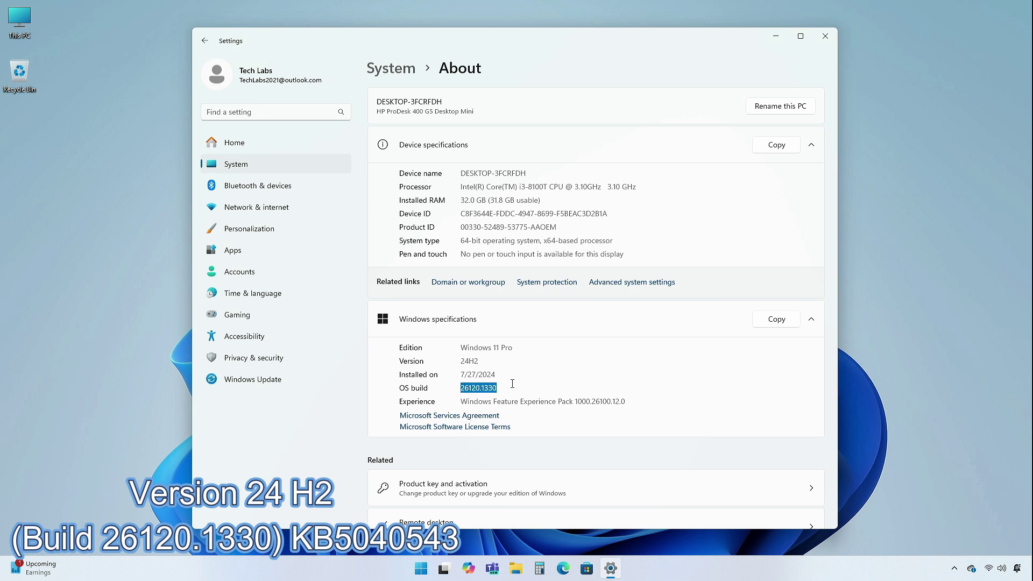
click(524, 369)
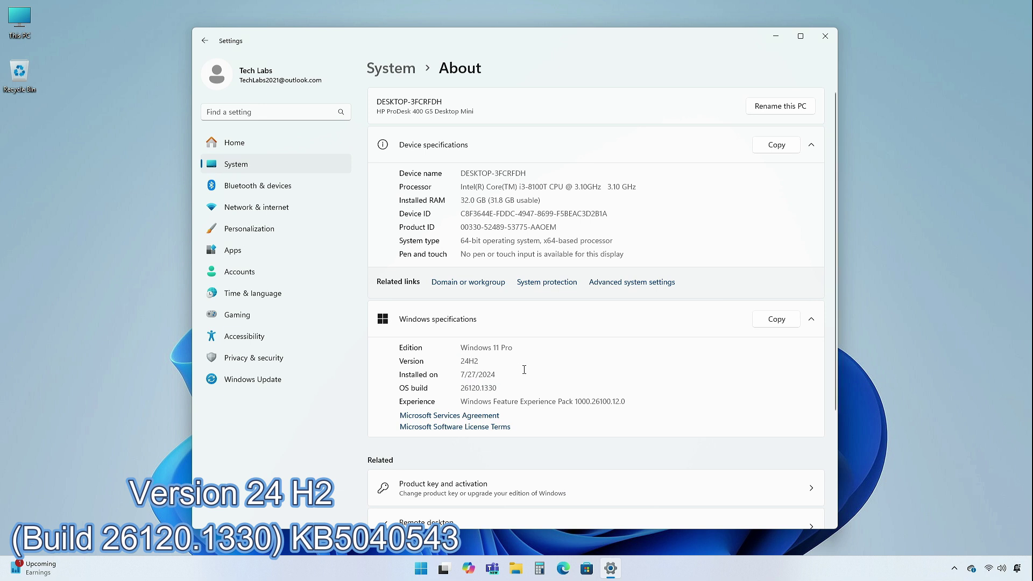
click(819, 36)
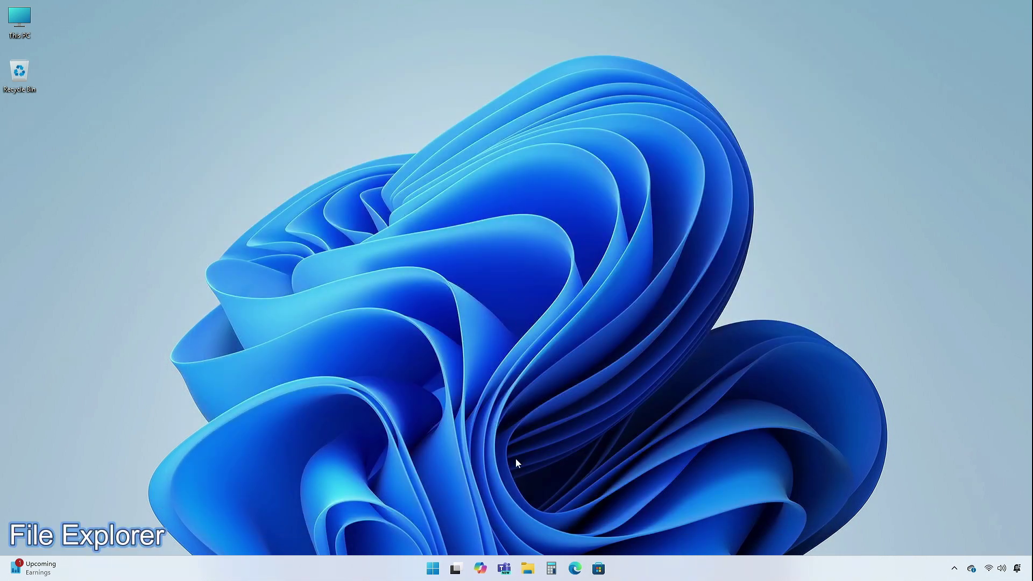
Duplicate the Home tab in File Explorer, compare both tabs, then close Explorer
click(525, 557)
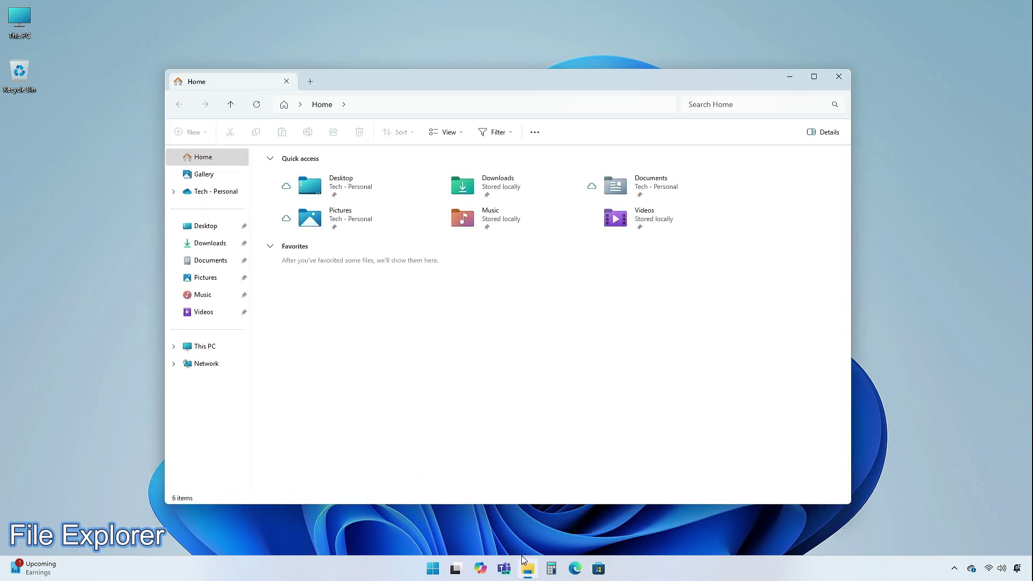
right_click(251, 80)
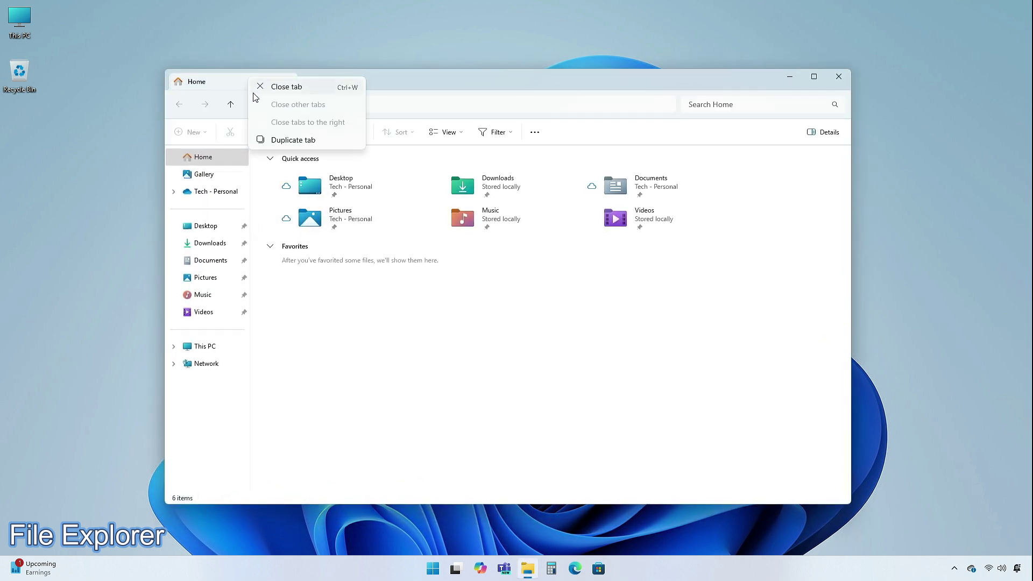
click(299, 145)
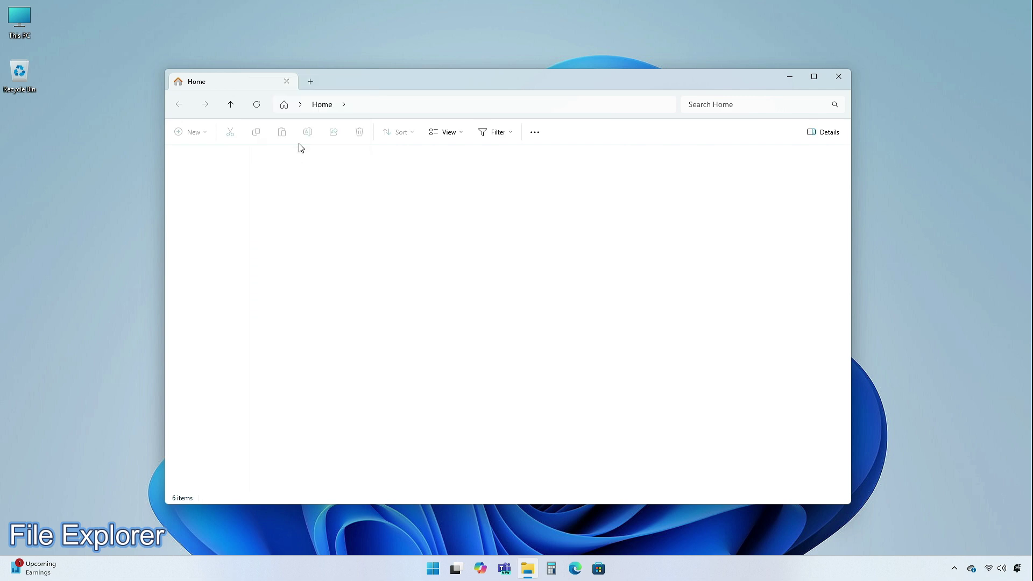
click(235, 88)
click(337, 79)
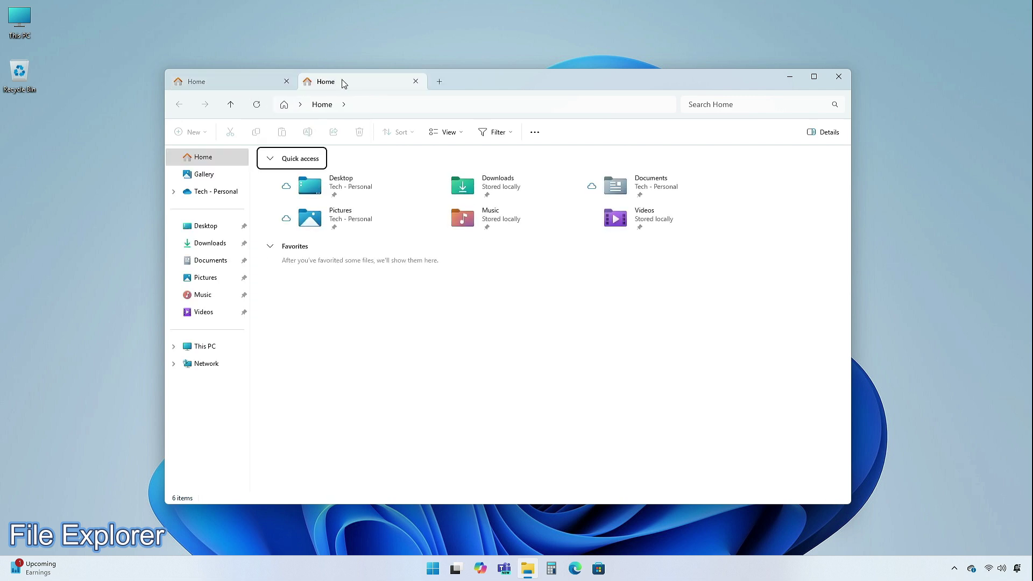
click(838, 76)
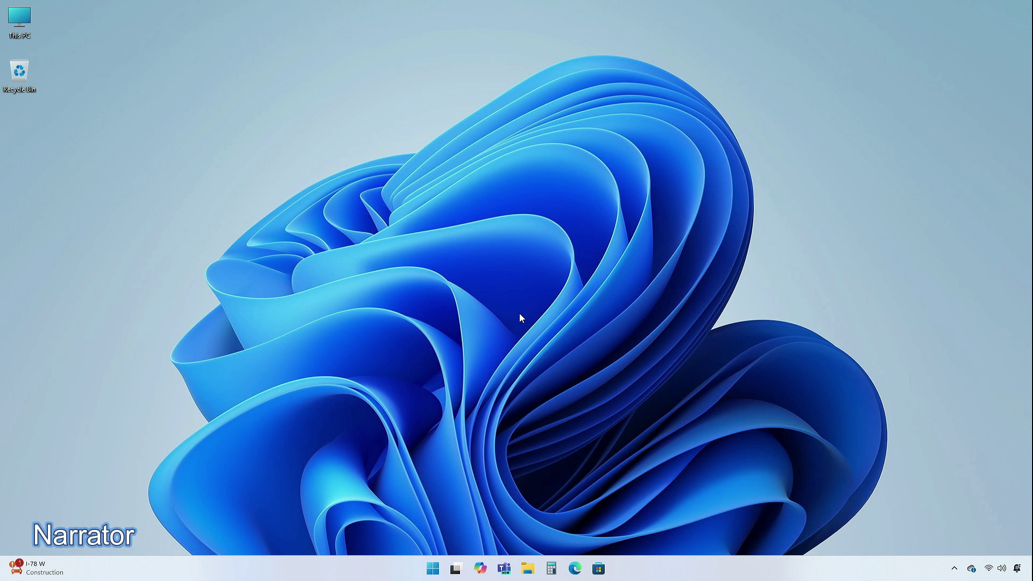
Turn on Narrator, toggle its scan mode, and dismiss the natural voices prompt
key(super+ctrl+Return)
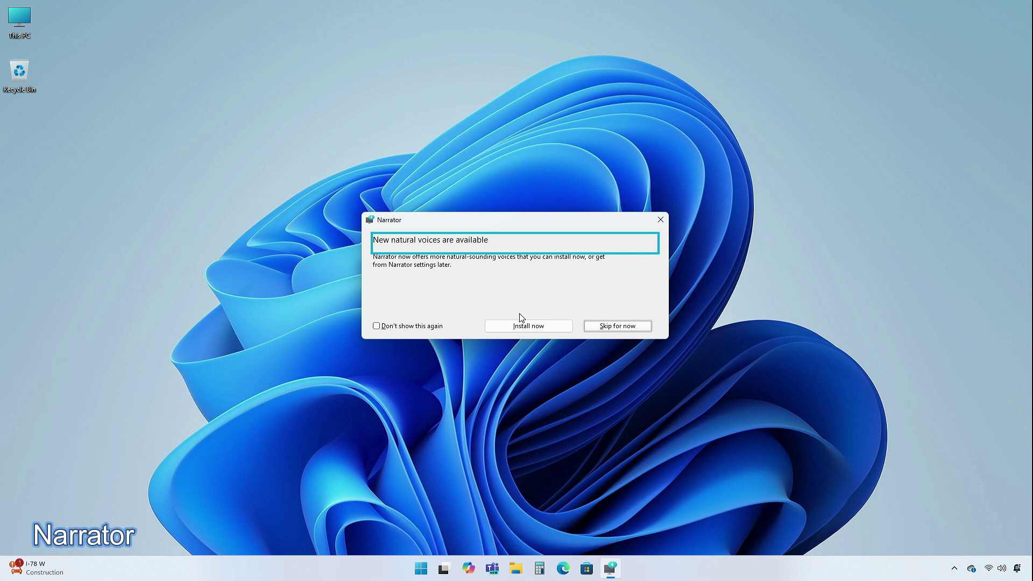
key(Caps_Lock+space)
key(Escape)
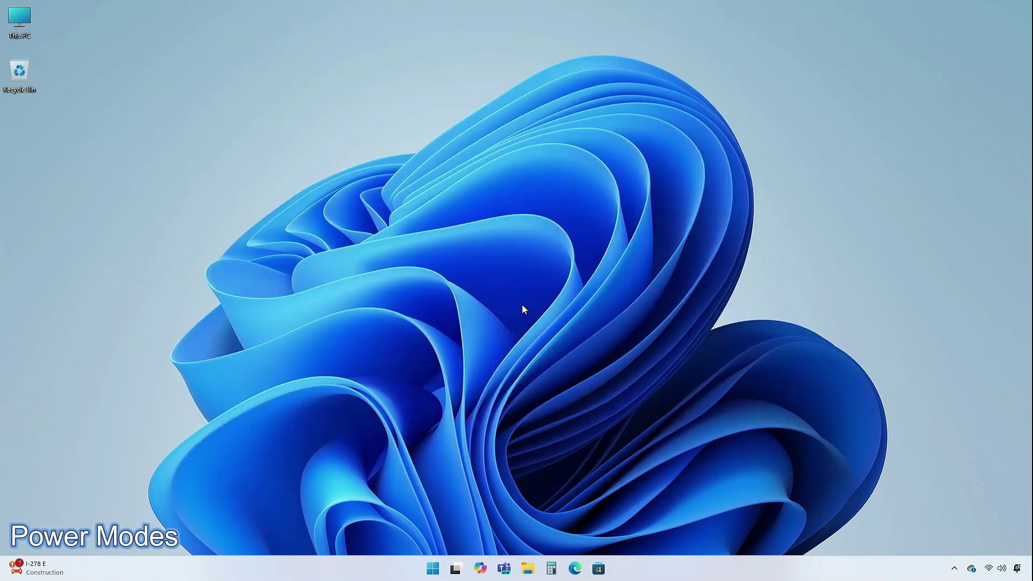
Review the power modes on the System > Power page, leaving Balanced selected
click(433, 568)
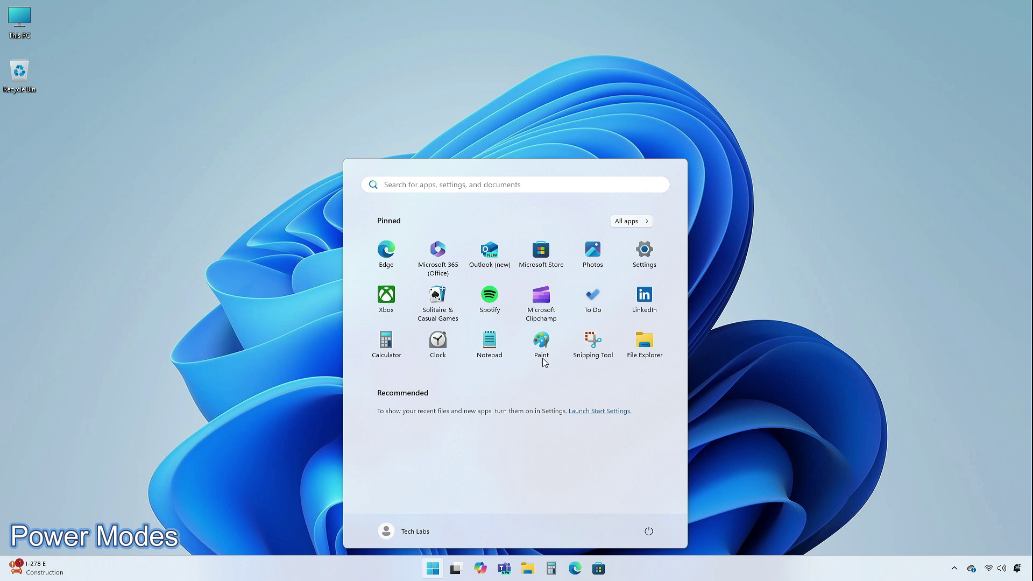
click(644, 266)
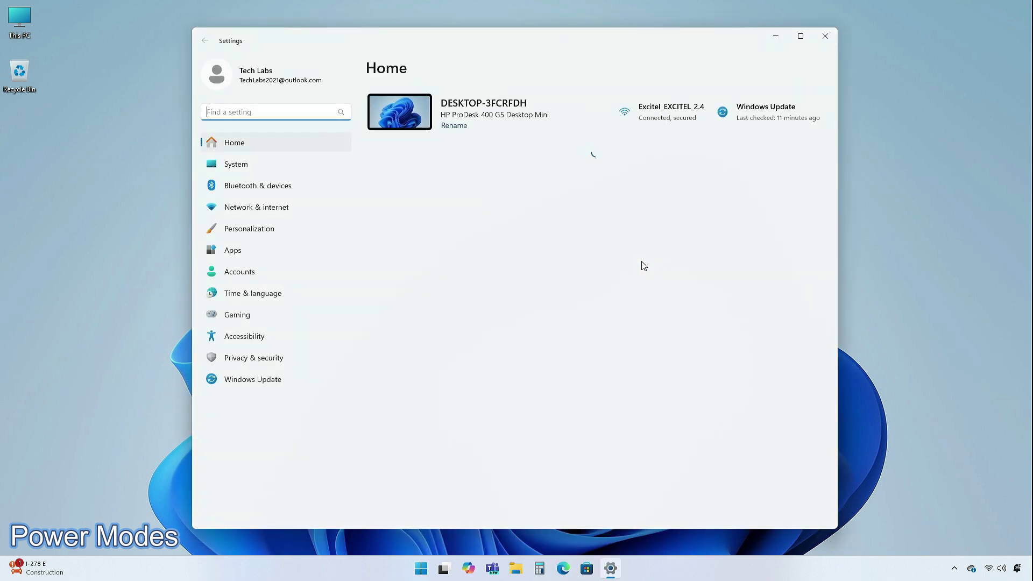
click(242, 173)
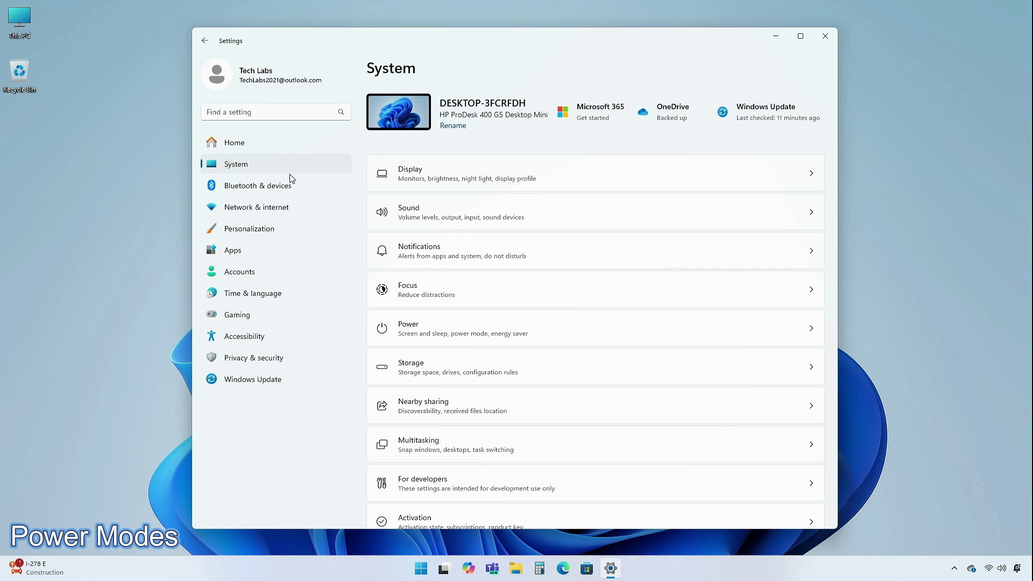
click(396, 321)
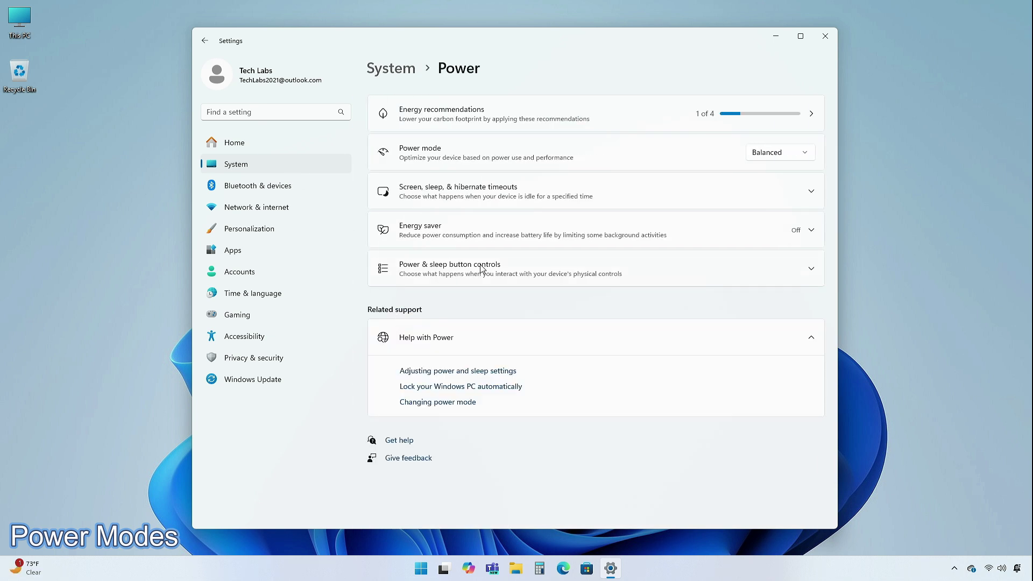
click(761, 155)
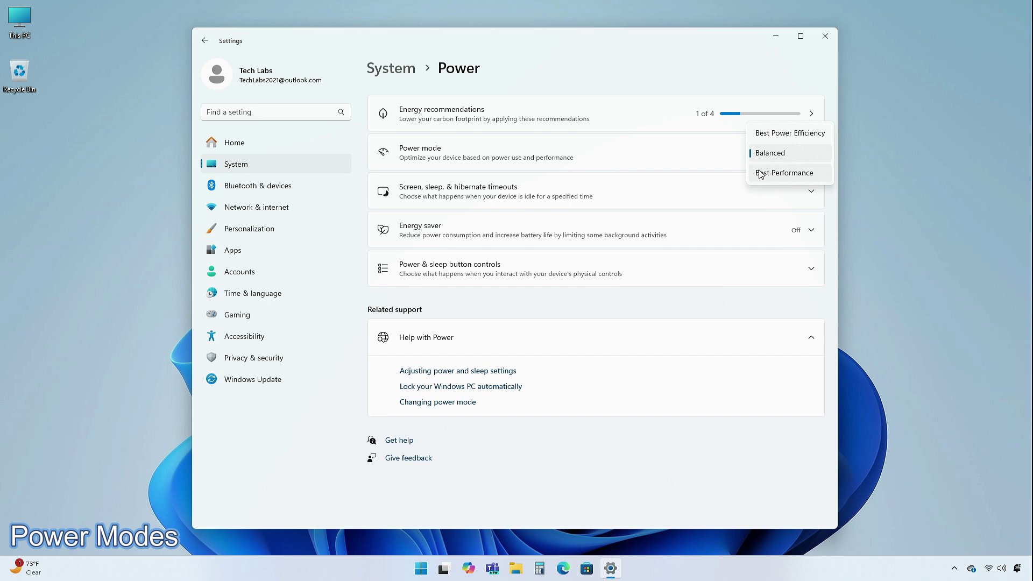
click(666, 155)
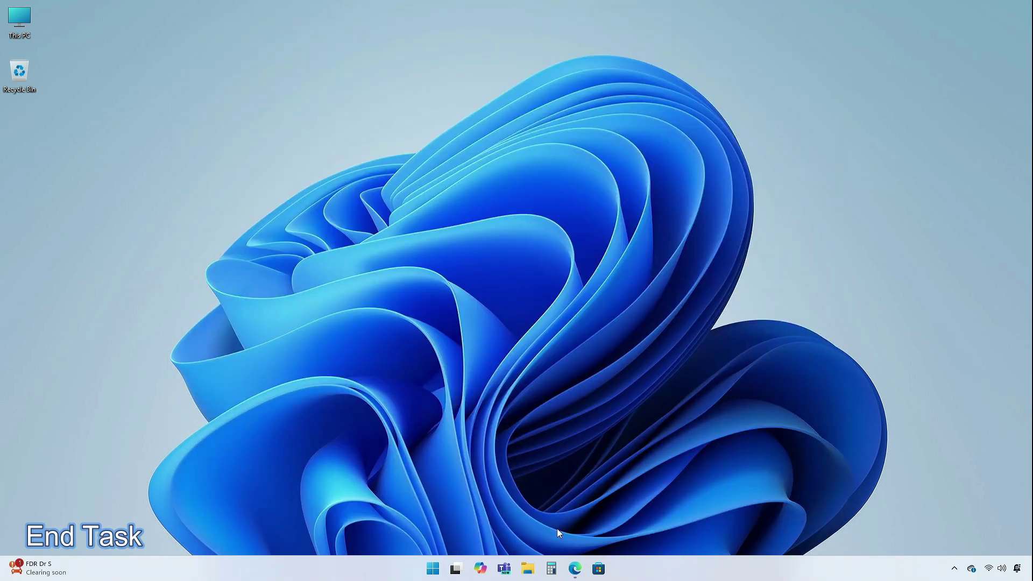
click(574, 569)
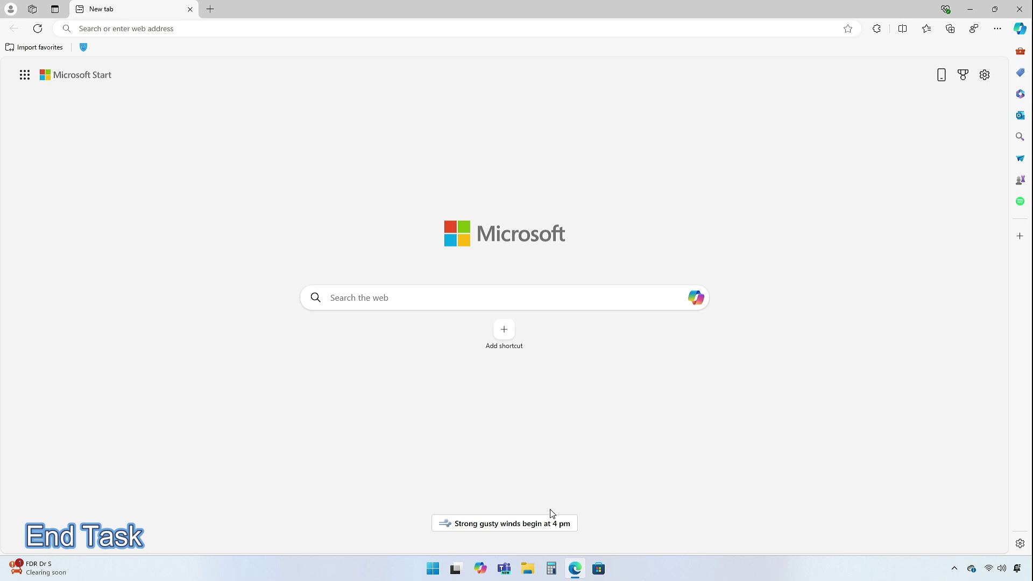
right_click(575, 573)
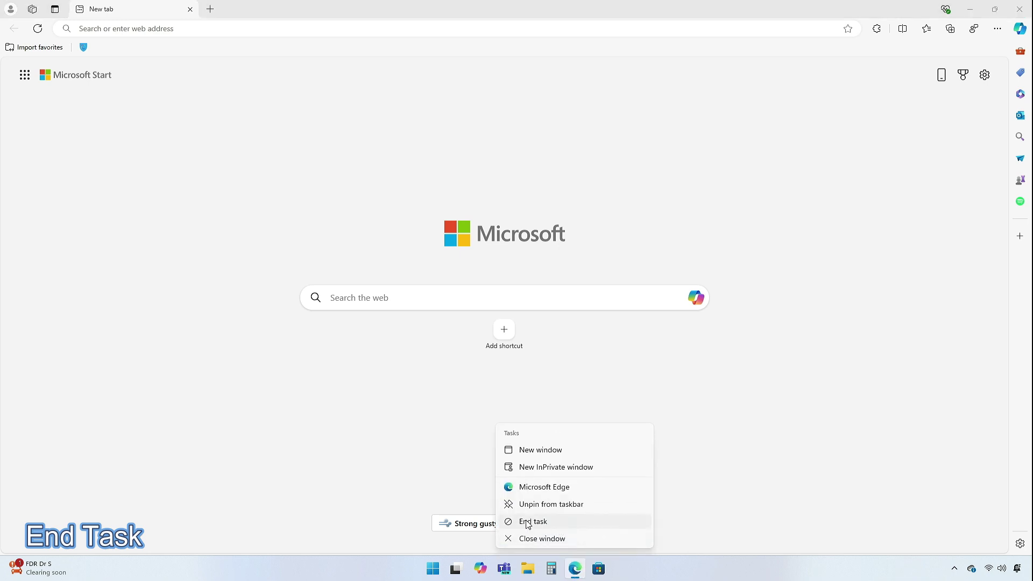
click(544, 521)
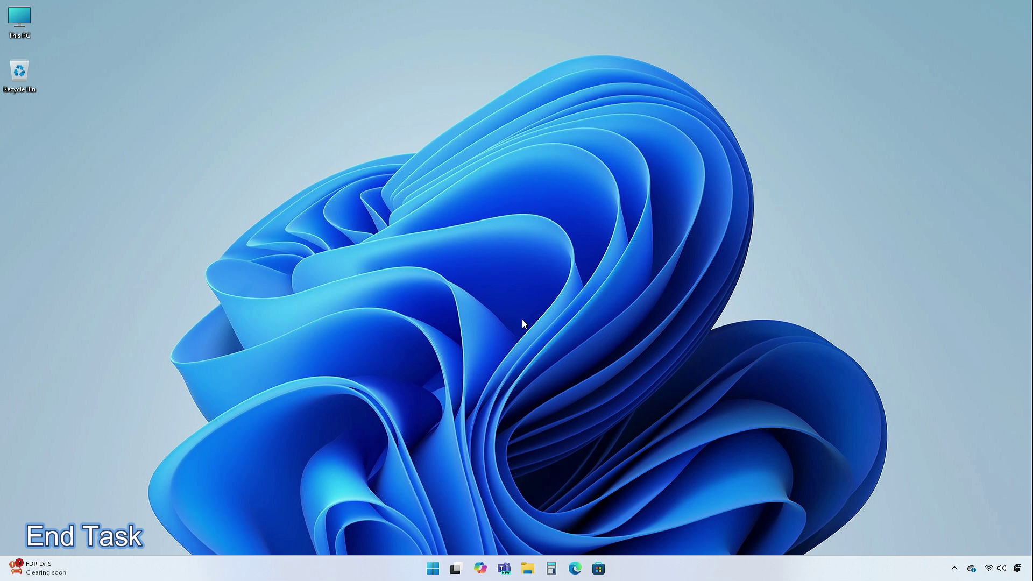
key(super+i)
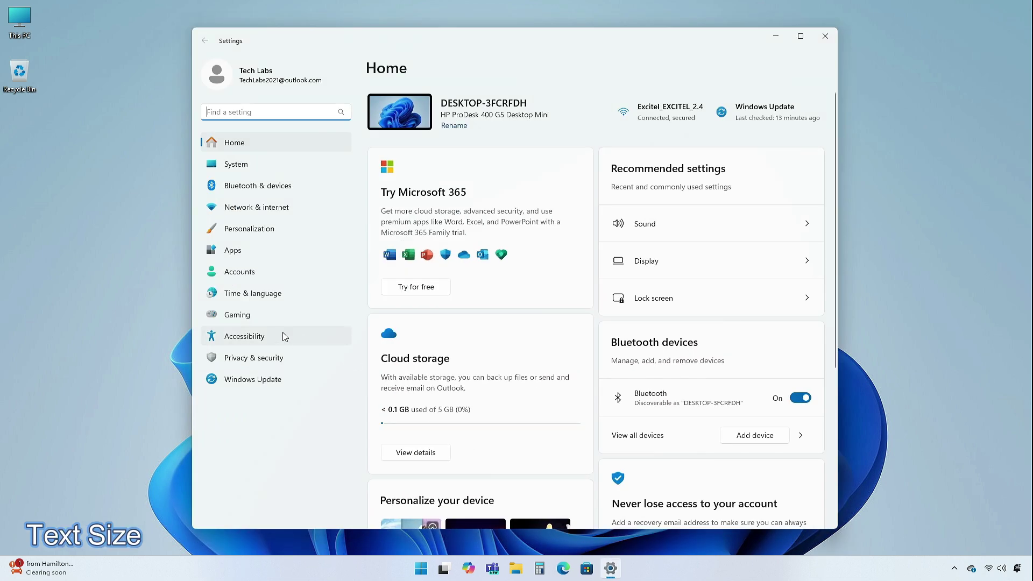
click(263, 340)
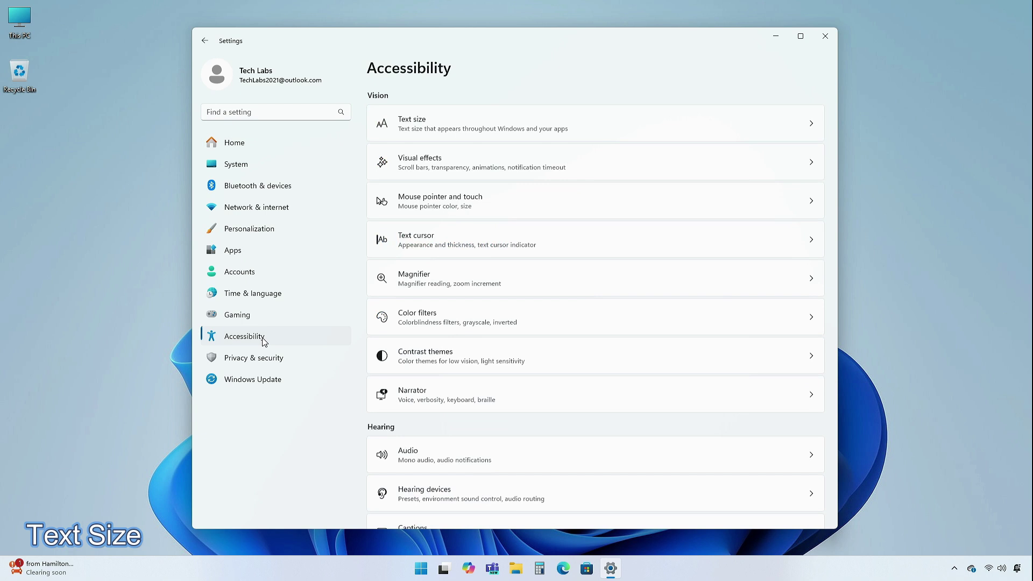
click(436, 121)
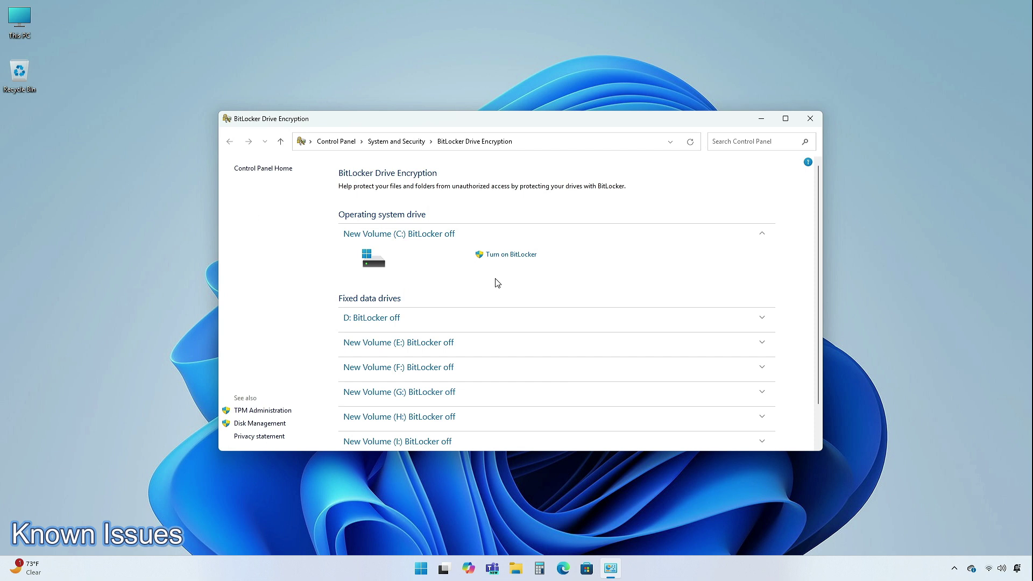
Close the BitLocker Drive Encryption window with Alt+F4
key(alt+F4)
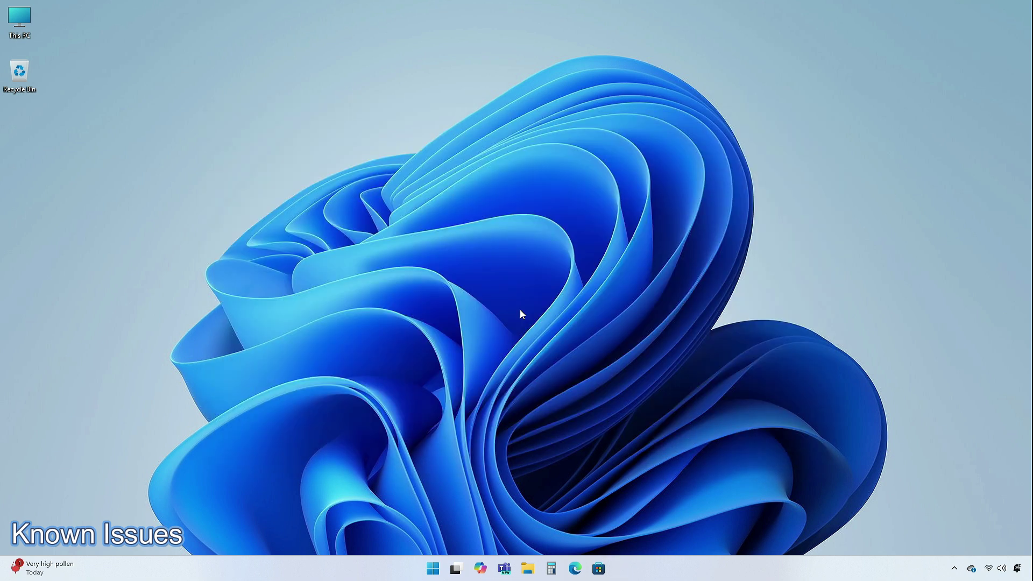